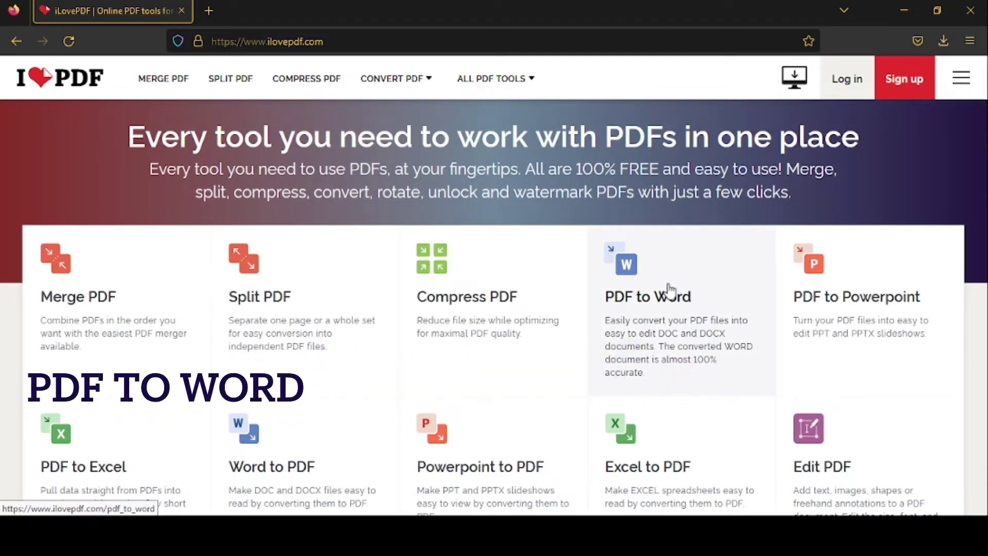
# Step: Convert the uploaded dispatch agreement PDF to Word with iLovePDF and download the DOCX
pyautogui.click(670, 291)
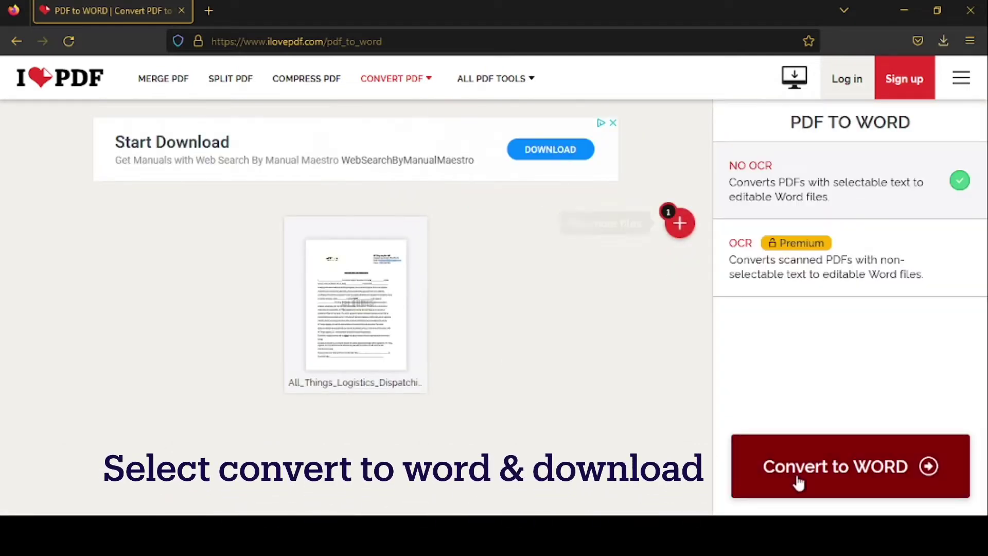
pyautogui.click(799, 481)
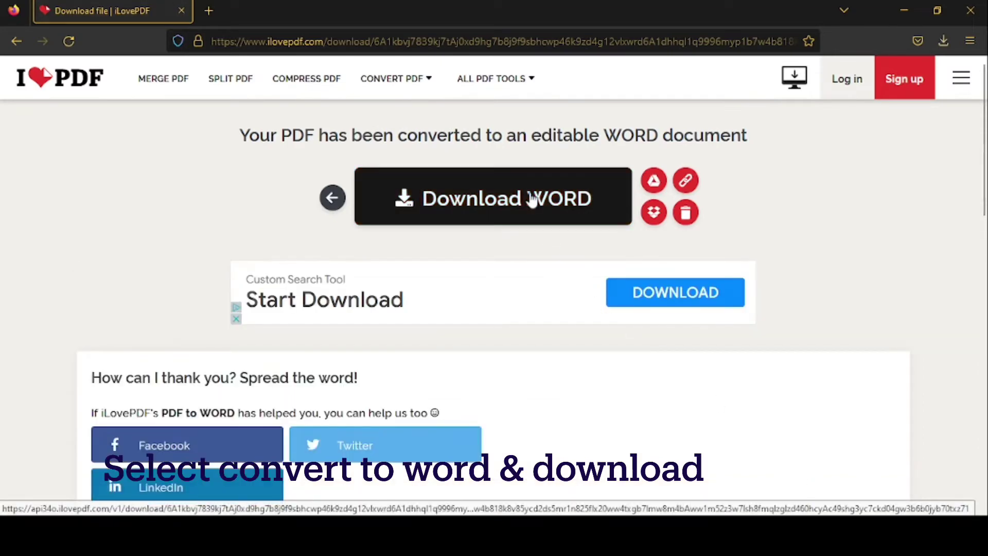
pyautogui.click(533, 201)
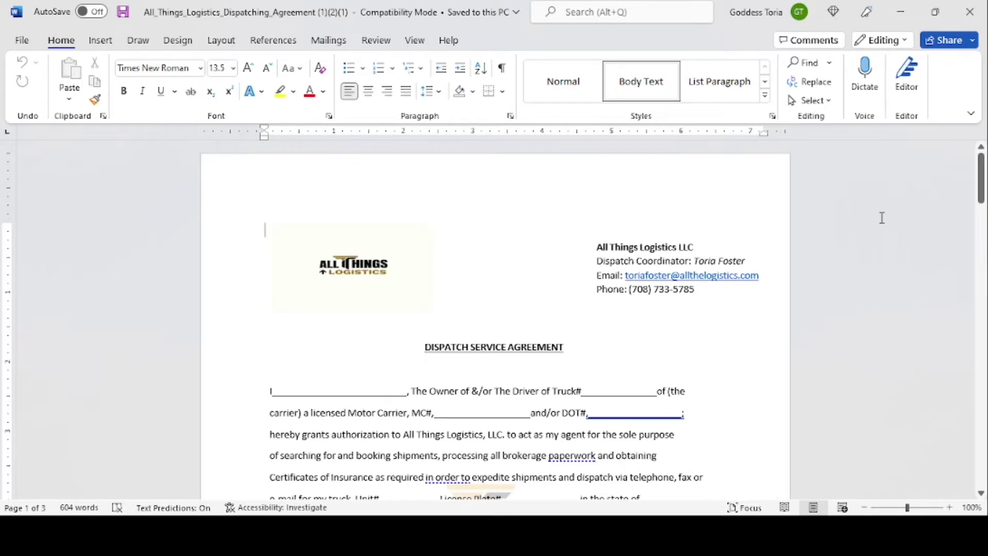
# Step: Fix the agreement's opening line so 'Owne' reads 'The Owner of' by adding the missing 'r'
pyautogui.moveTo(983, 188); pyautogui.dragTo(983, 196)
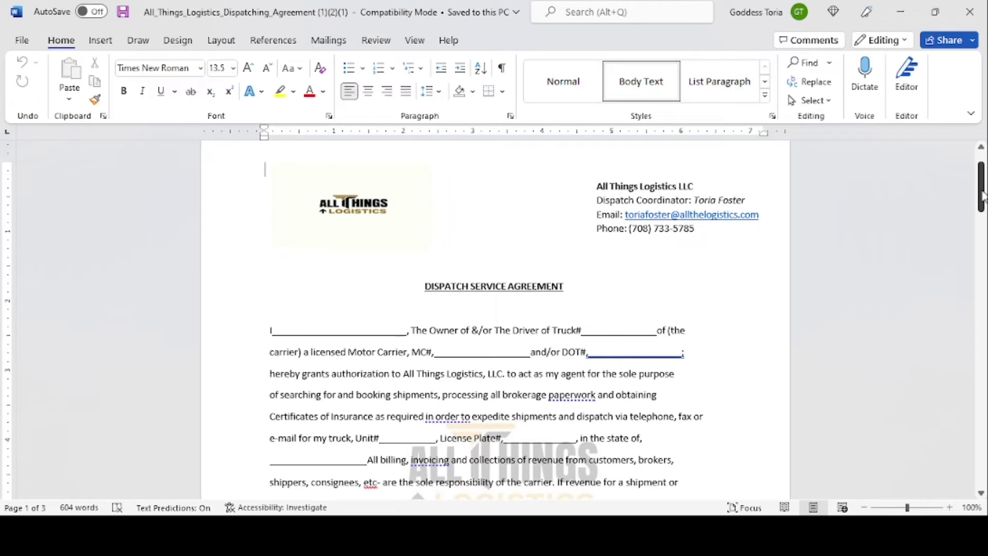
pyautogui.moveTo(983, 196); pyautogui.dragTo(983, 195)
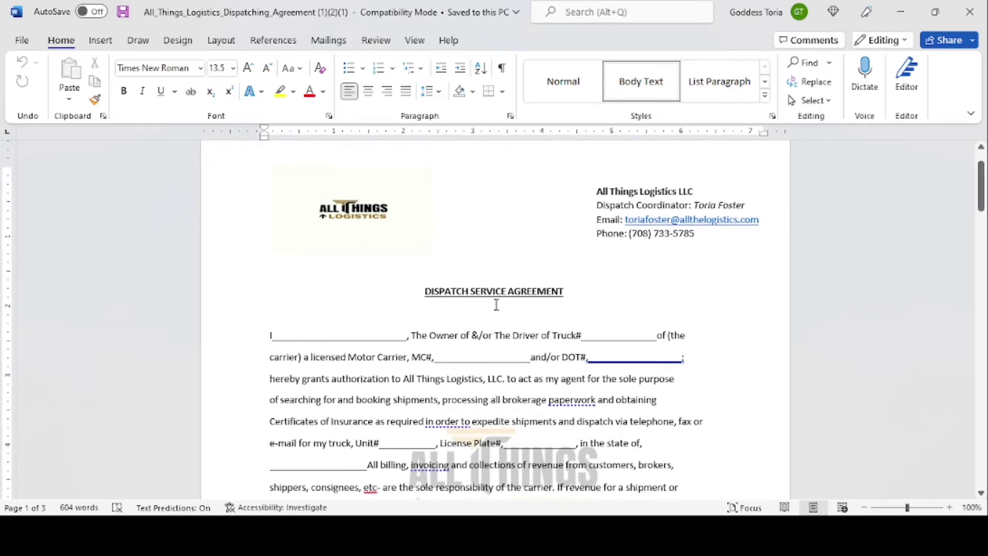
pyautogui.click(487, 283)
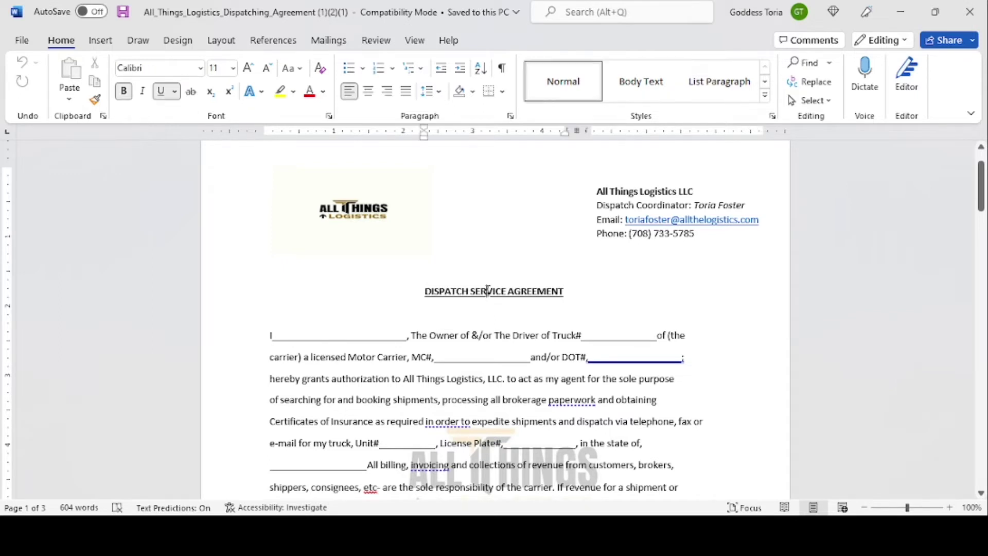
pyautogui.click(461, 335)
pyautogui.press('BackSpace')
pyautogui.press('BackSpace')
pyautogui.write('r')
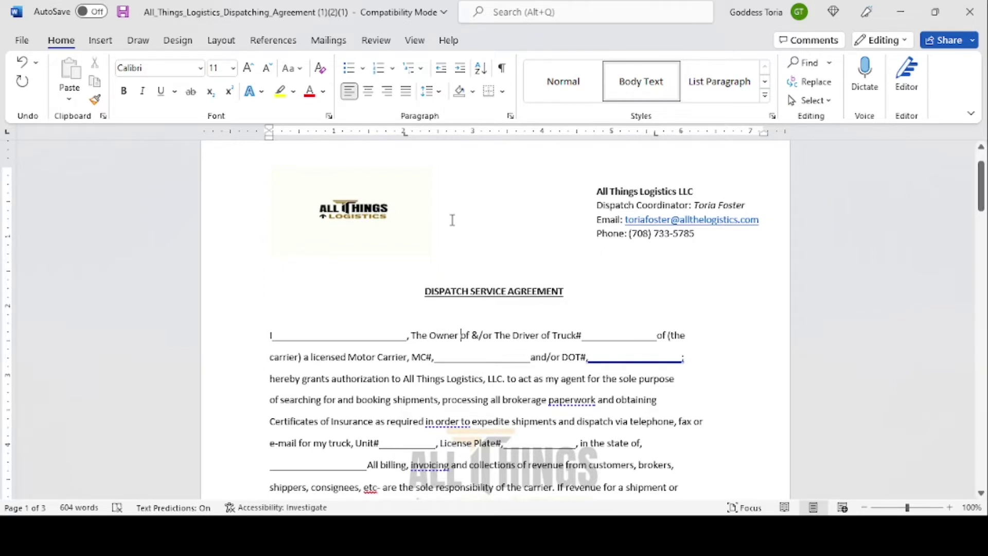
# Step: Delete the old All Things Logistics logo and leave the cursor in the blank top line
pyautogui.click(386, 209)
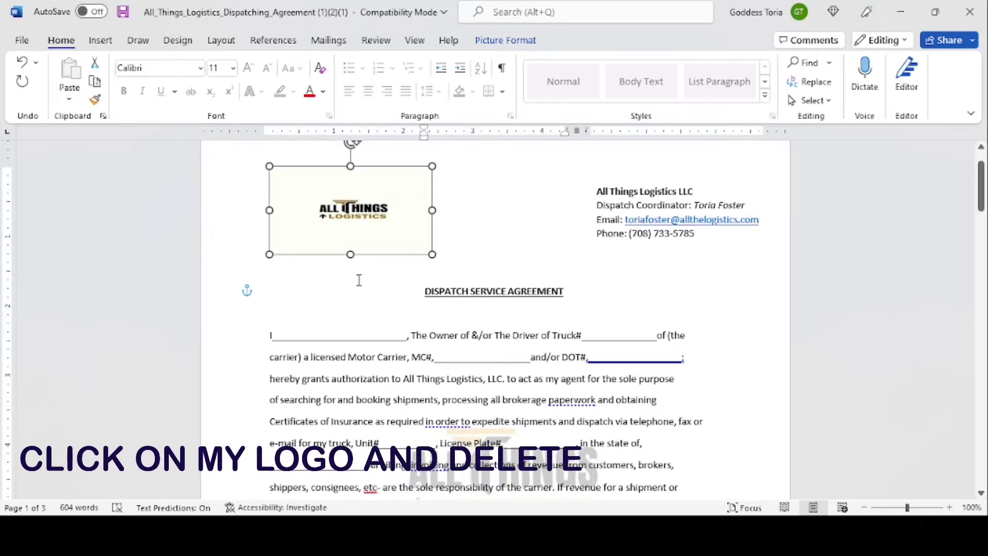
pyautogui.press('Delete')
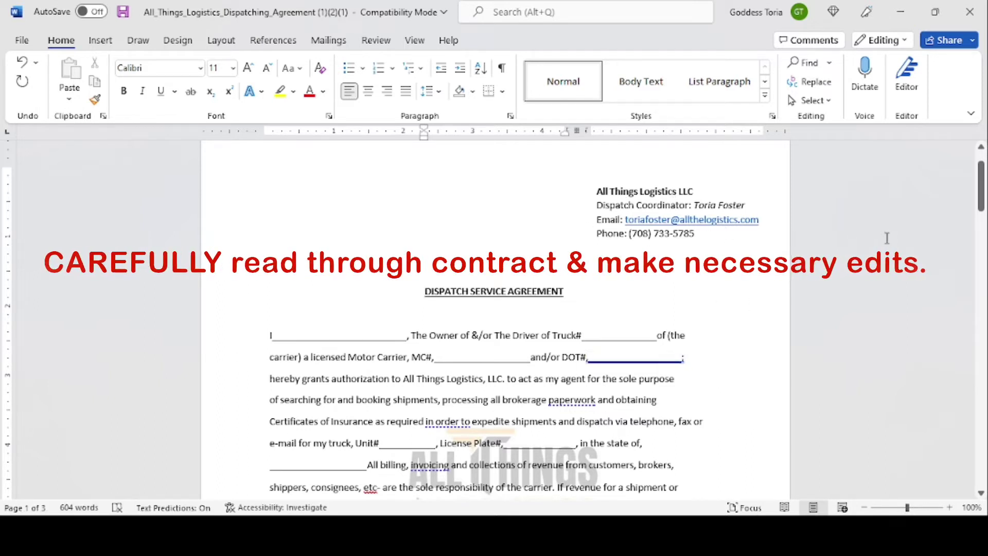
pyautogui.moveTo(984, 177)
pyautogui.mouseDown()
pyautogui.moveTo(982, 254)
pyautogui.moveTo(983, 160)
pyautogui.mouseUp()
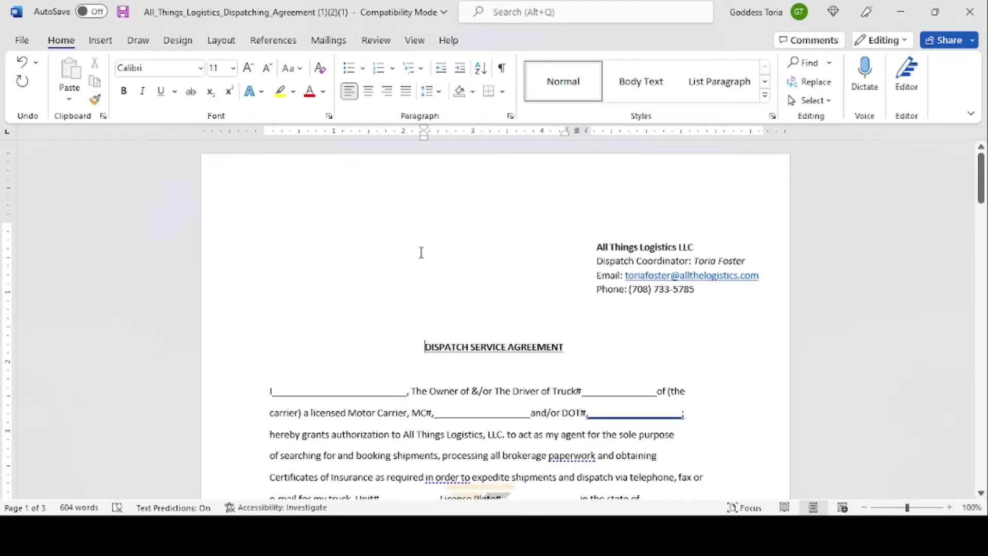
pyautogui.click(302, 225)
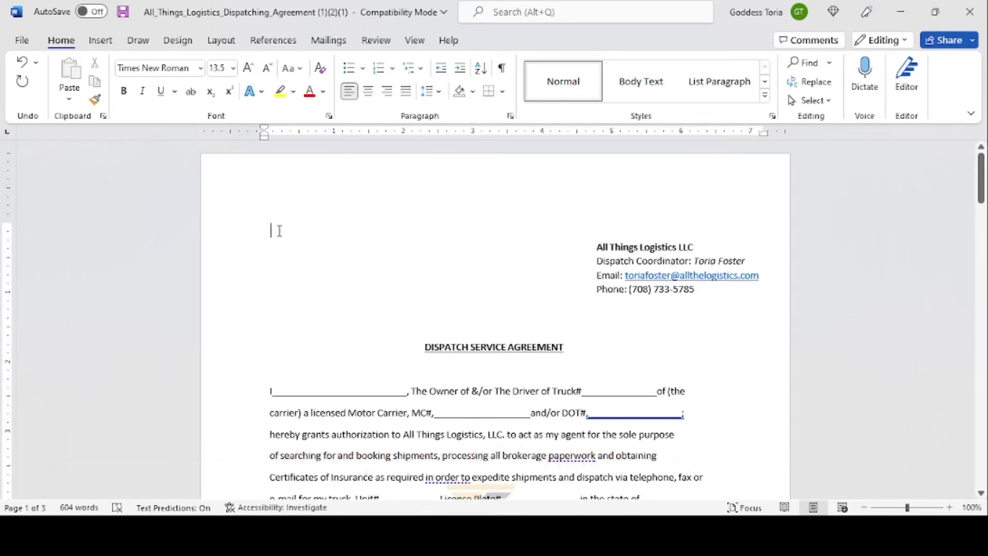
# Step: Insert the new All Things Logistics logo picture from the computer at the page top
pyautogui.click(101, 40)
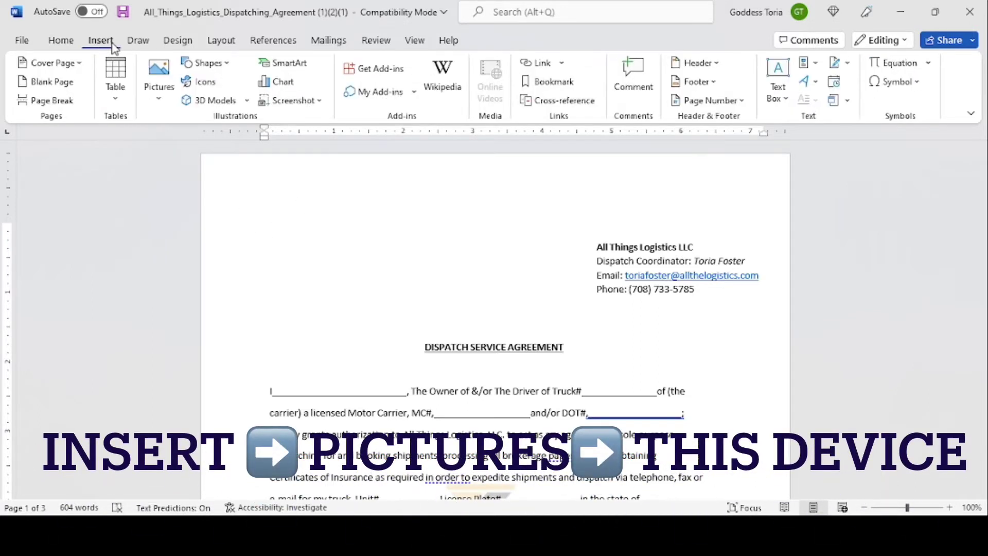
pyautogui.click(162, 103)
pyautogui.click(187, 141)
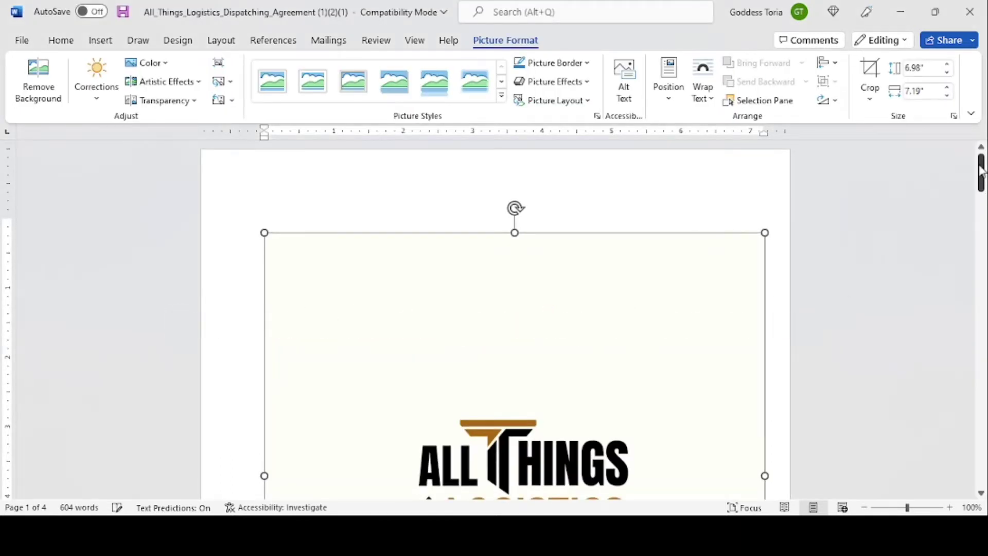
pyautogui.moveTo(982, 169); pyautogui.dragTo(981, 202)
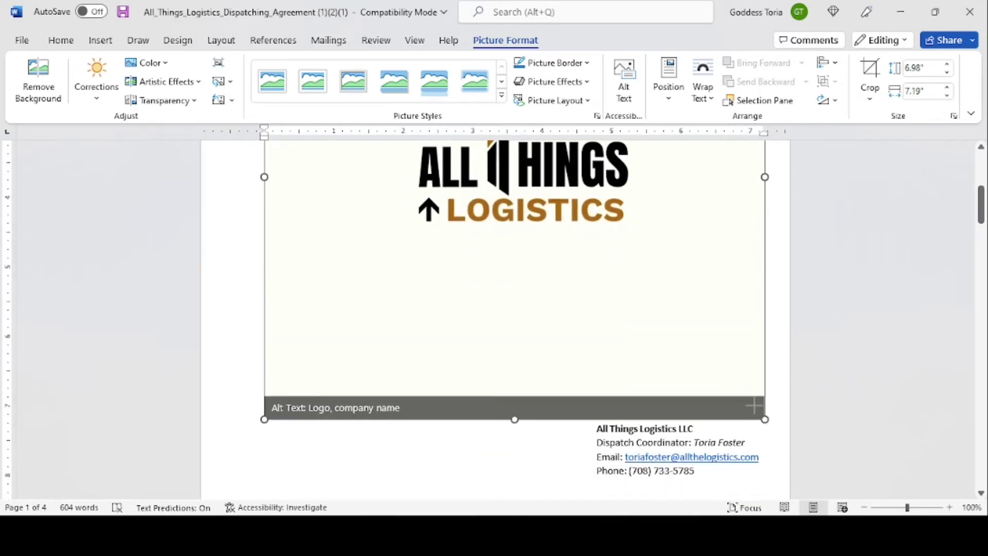
# Step: Shrink the new logo below about 1.7 inches square and position it above the header
pyautogui.moveTo(765, 419); pyautogui.dragTo(529, 295)
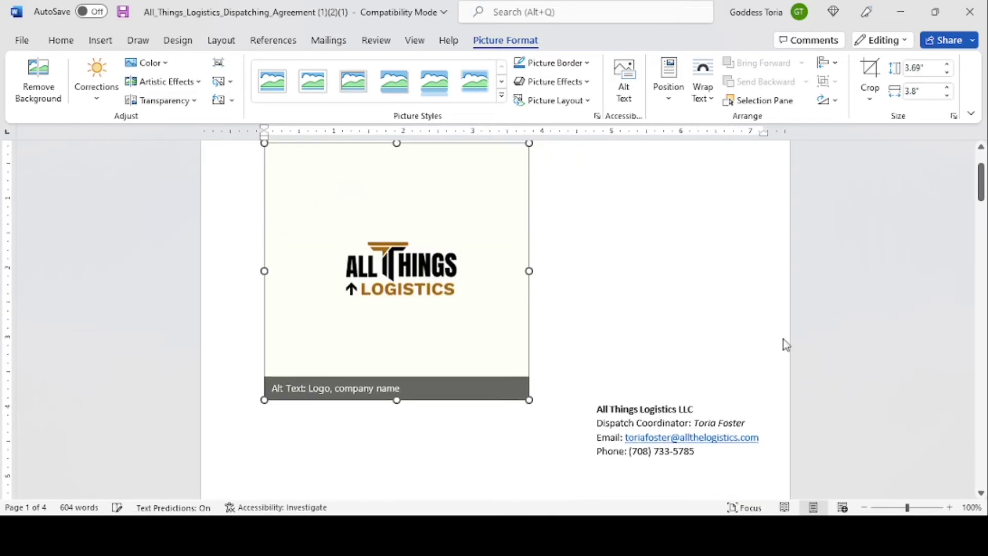
pyautogui.moveTo(530, 401); pyautogui.dragTo(388, 263)
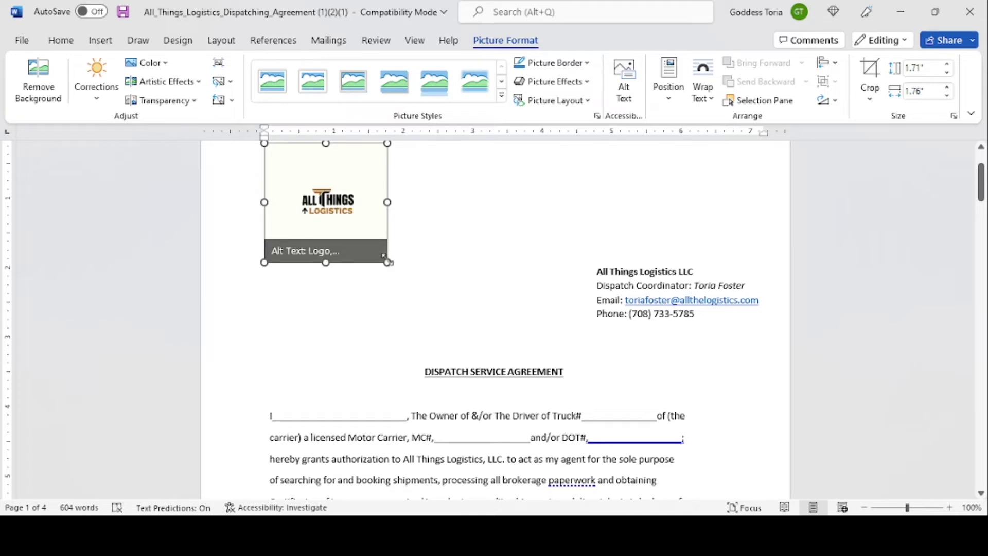
pyautogui.moveTo(387, 262)
pyautogui.mouseDown()
pyautogui.moveTo(355, 231)
pyautogui.moveTo(308, 210)
pyautogui.mouseUp()
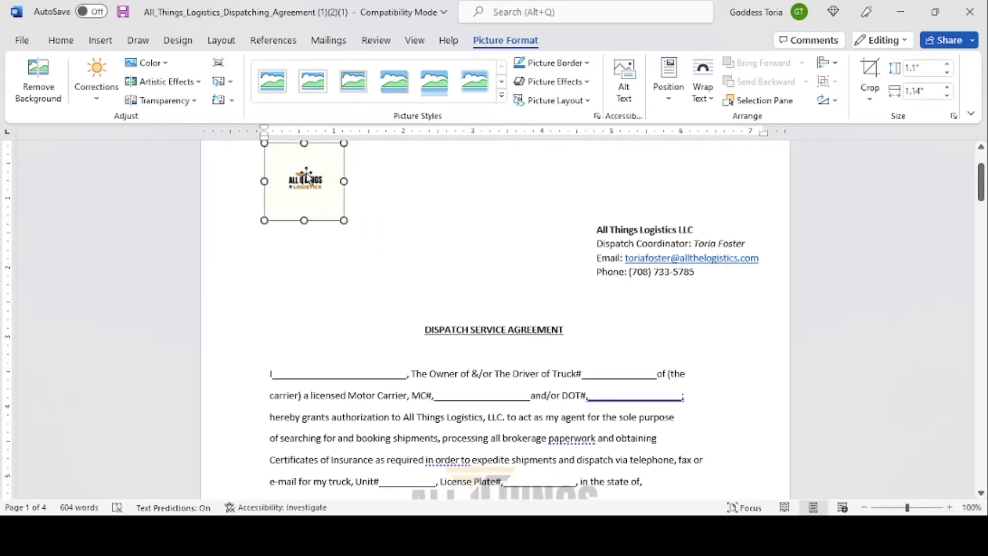
pyautogui.moveTo(306, 175); pyautogui.dragTo(319, 209)
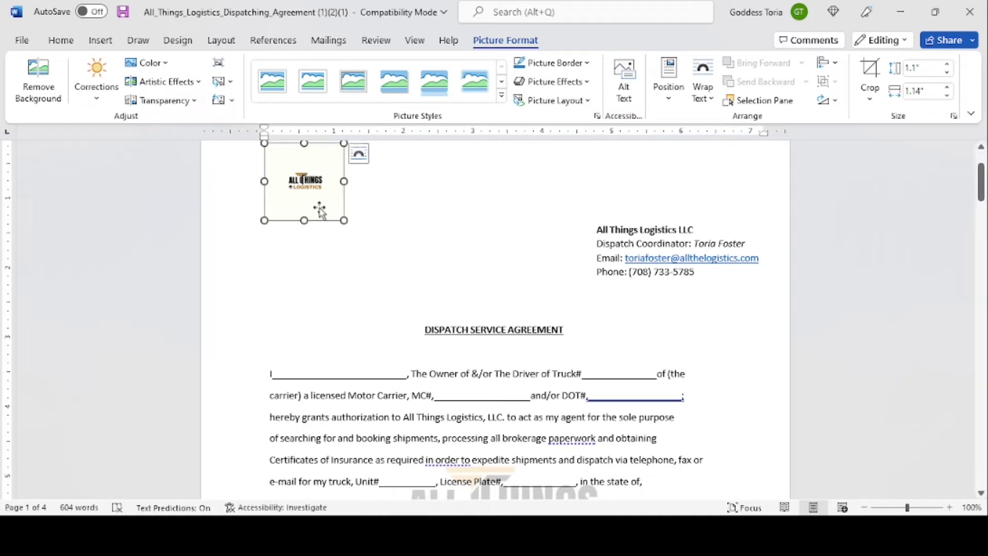
# Step: Delete the empty lines below the header so the agreement drops back to three pages
pyautogui.click(412, 290)
pyautogui.press('Delete')
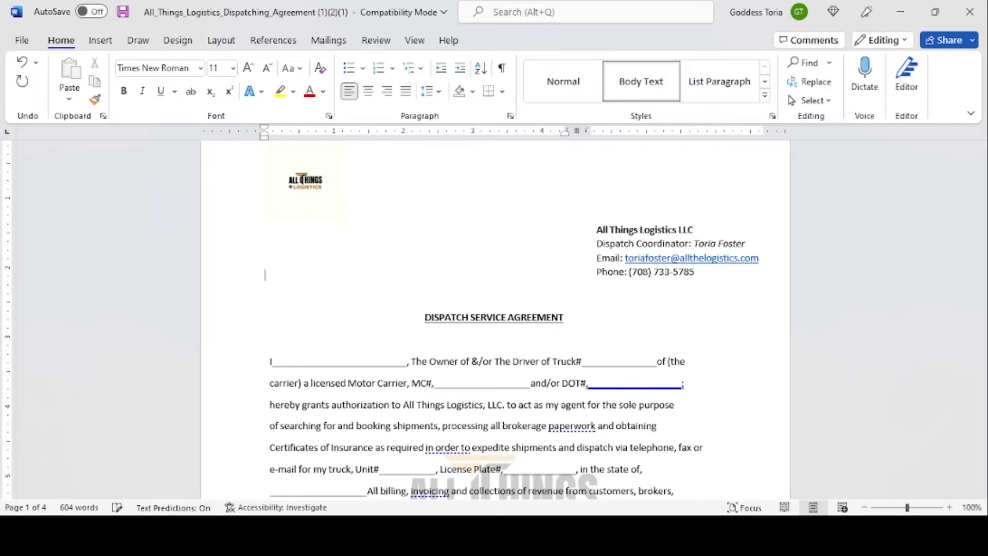
pyautogui.press('Delete')
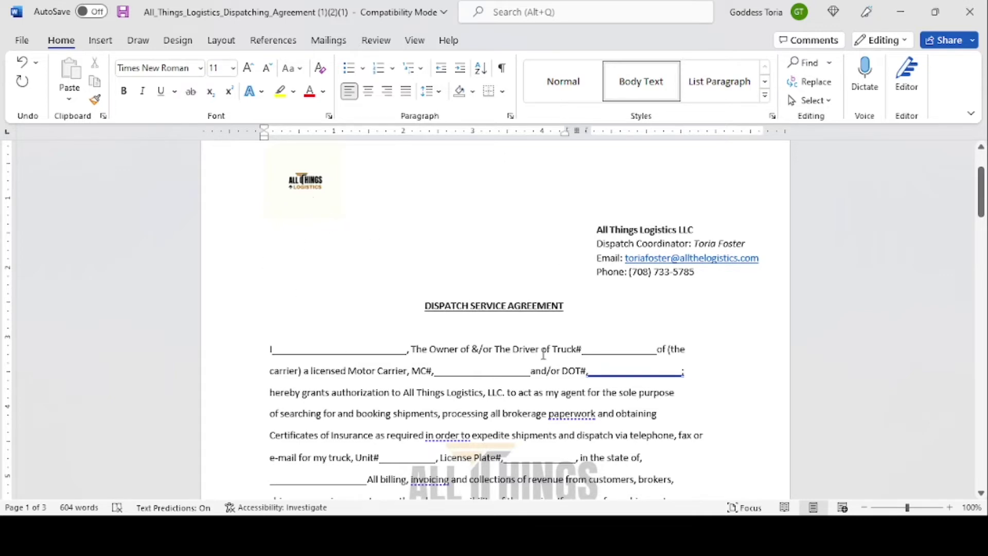
pyautogui.moveTo(982, 211)
pyautogui.mouseDown()
pyautogui.moveTo(982, 417)
pyautogui.moveTo(982, 198)
pyautogui.mouseUp()
pyautogui.scroll(-3, 502, 281)
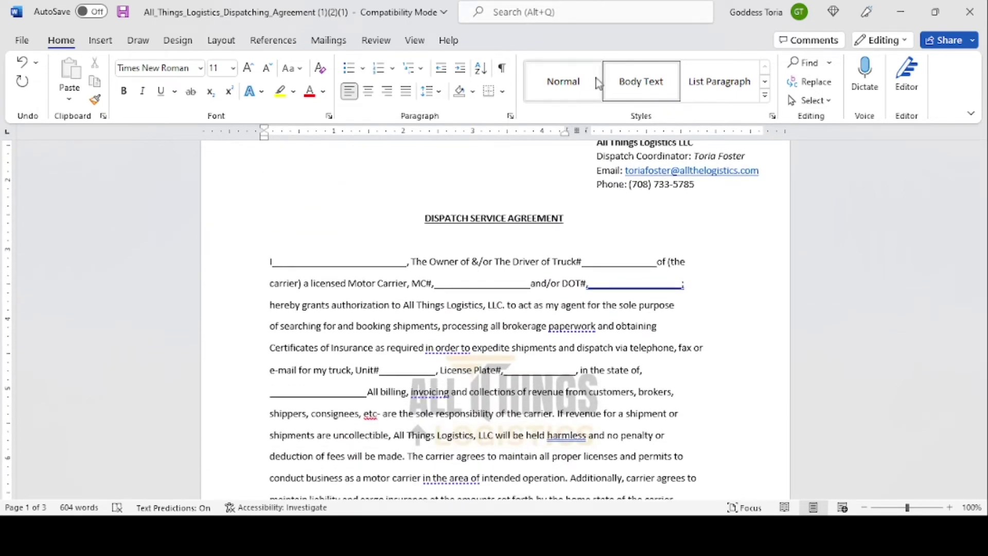
pyautogui.click(557, 13)
pyautogui.write('wate')
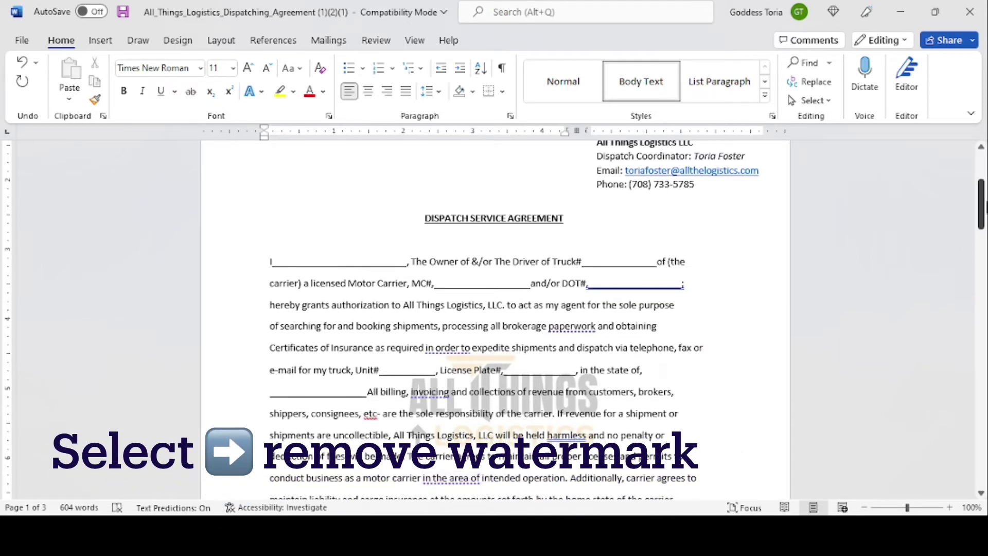
pyautogui.scroll(-10, 882, 301)
pyautogui.scroll(-10, 882, 301)
pyautogui.scroll(-3, 494, 308)
pyautogui.scroll(10, 494, 308)
pyautogui.scroll(3, 984, 221)
pyautogui.scroll(1, 984, 221)
pyautogui.scroll(-1, 984, 221)
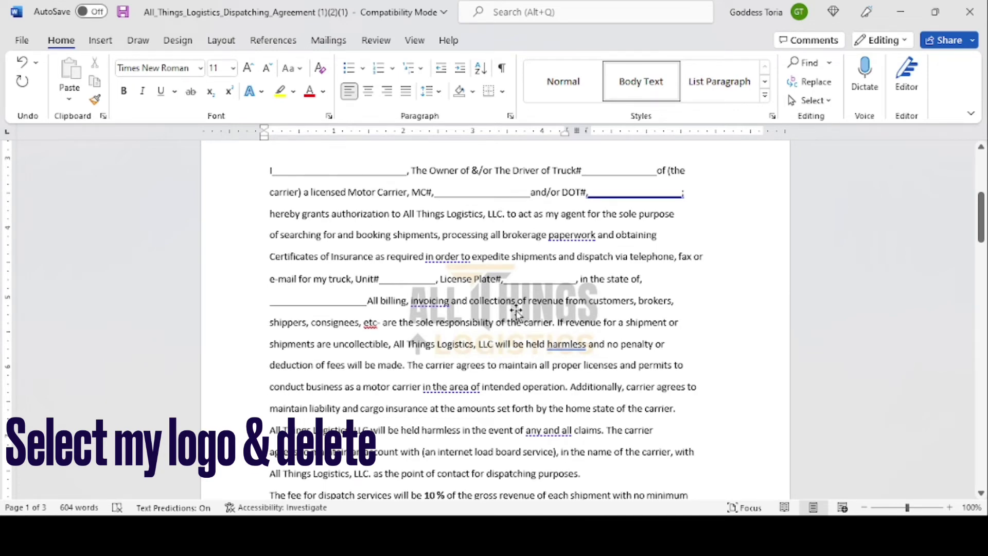
# Step: Delete the faint logo watermark from pages 1, 2 and 3, then search Word for 'water'
pyautogui.click(516, 311)
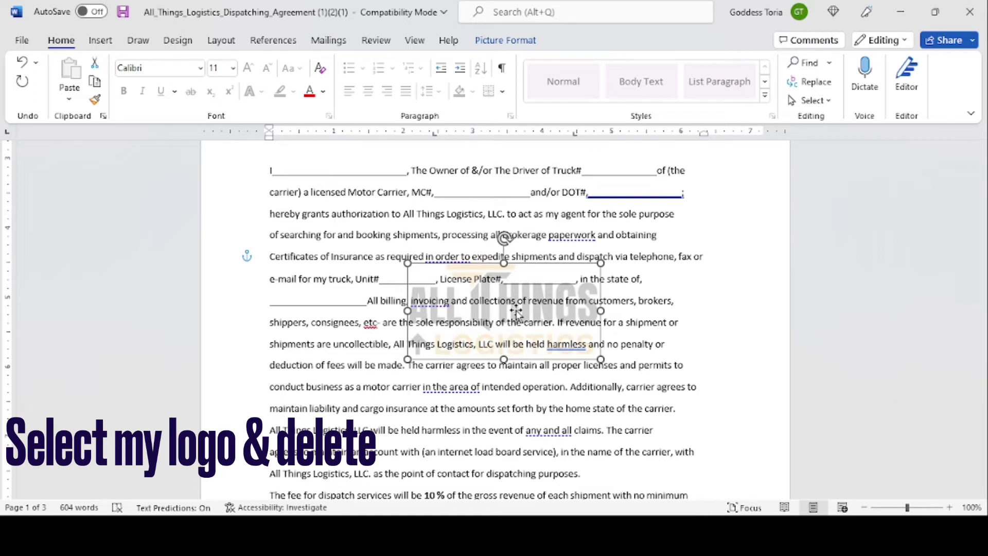
pyautogui.press('Delete')
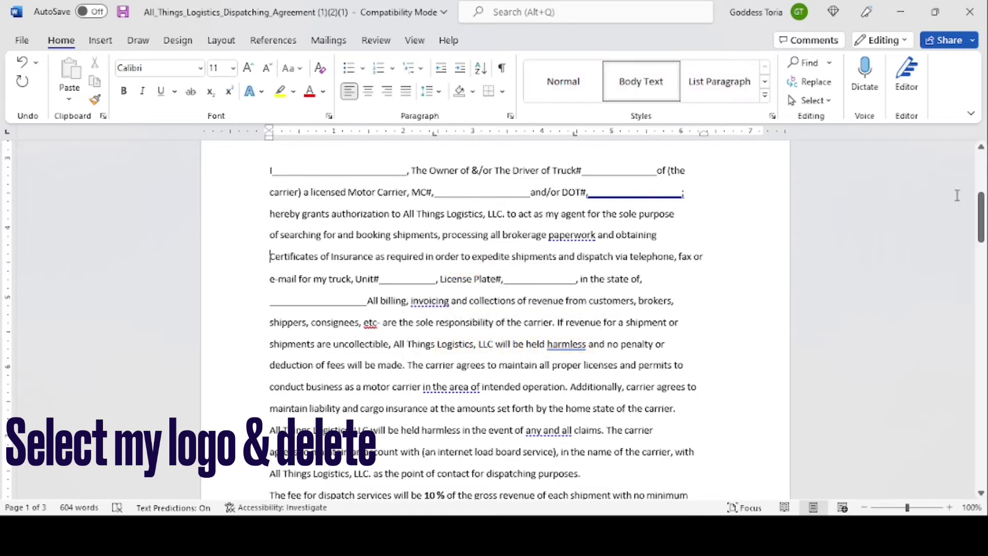
pyautogui.moveTo(982, 216); pyautogui.dragTo(982, 327)
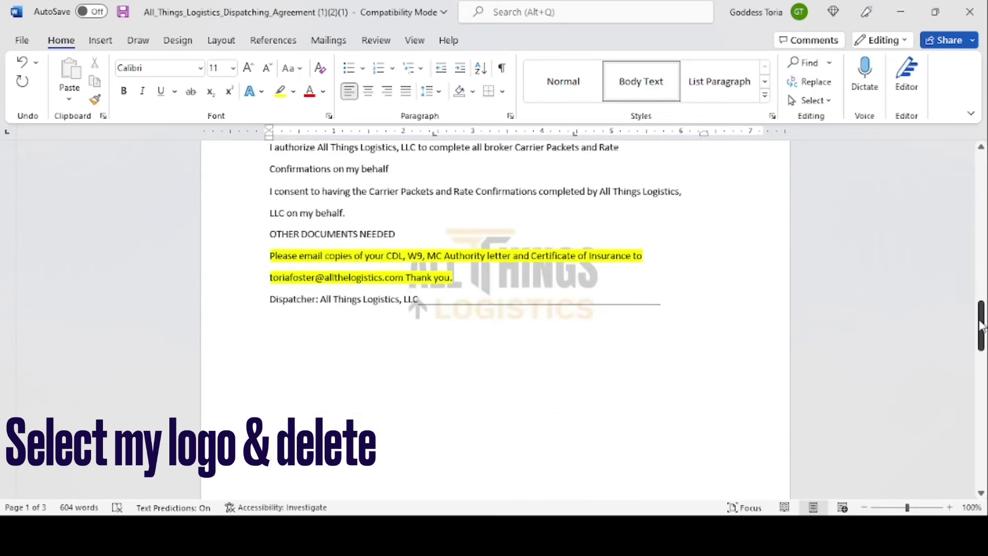
pyautogui.click(526, 271)
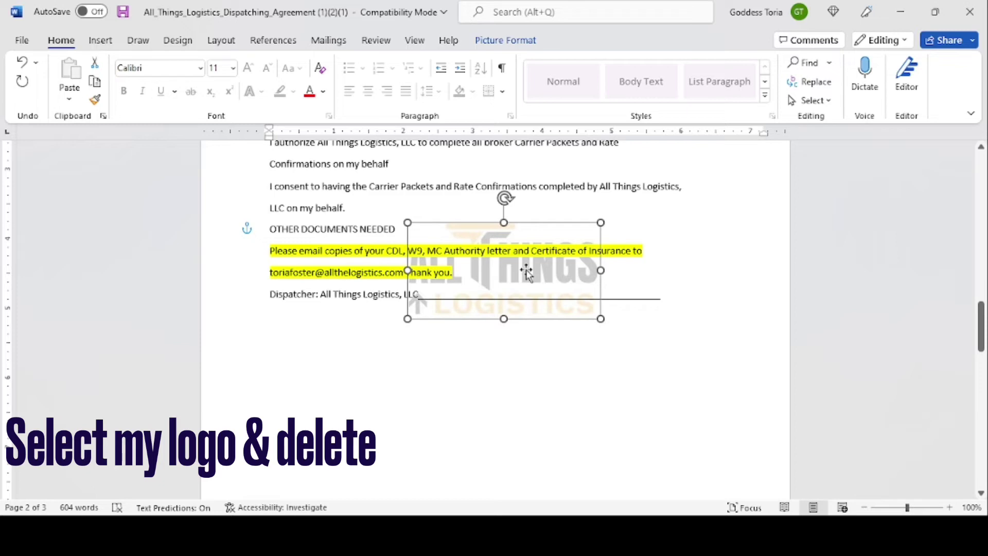
pyautogui.press('Delete')
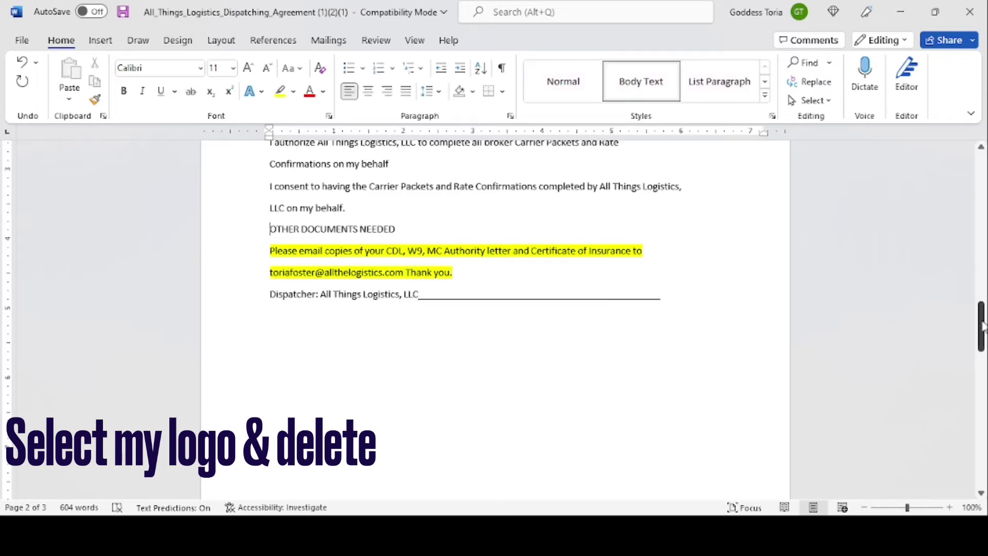
pyautogui.moveTo(981, 325); pyautogui.dragTo(976, 439)
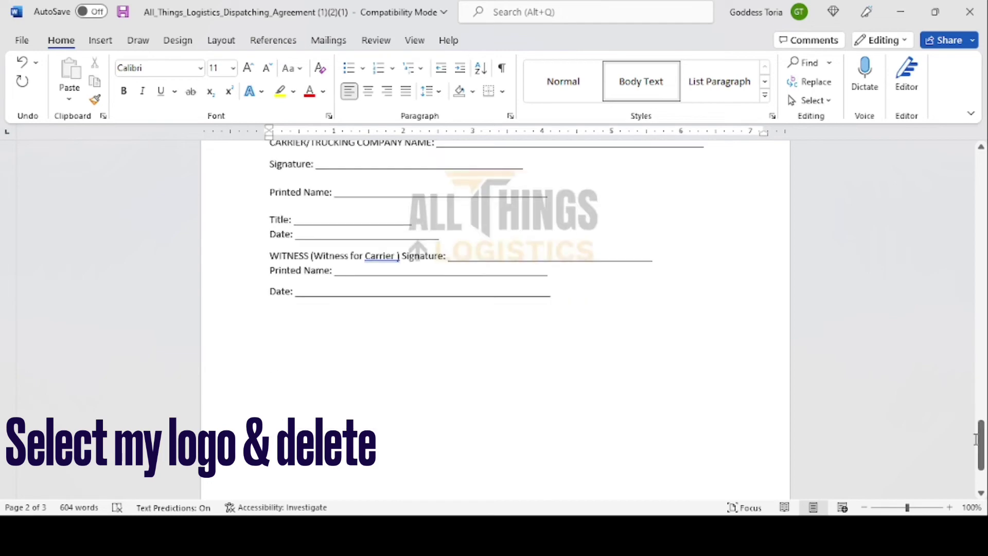
pyautogui.click(550, 238)
pyautogui.press('Delete')
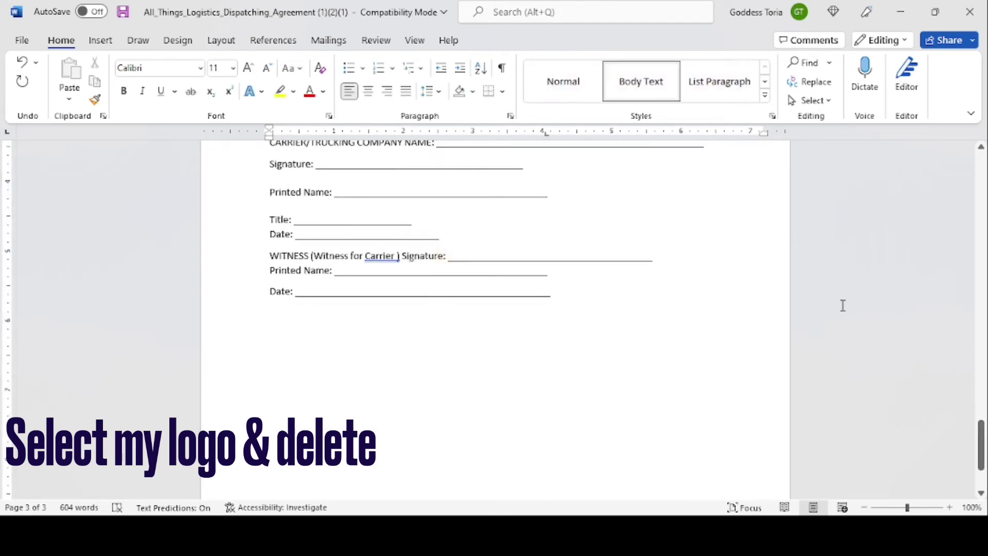
pyautogui.moveTo(982, 438); pyautogui.dragTo(982, 160)
pyautogui.click(548, 15)
pyautogui.write('w')
pyautogui.write('a')
pyautogui.write('ter')
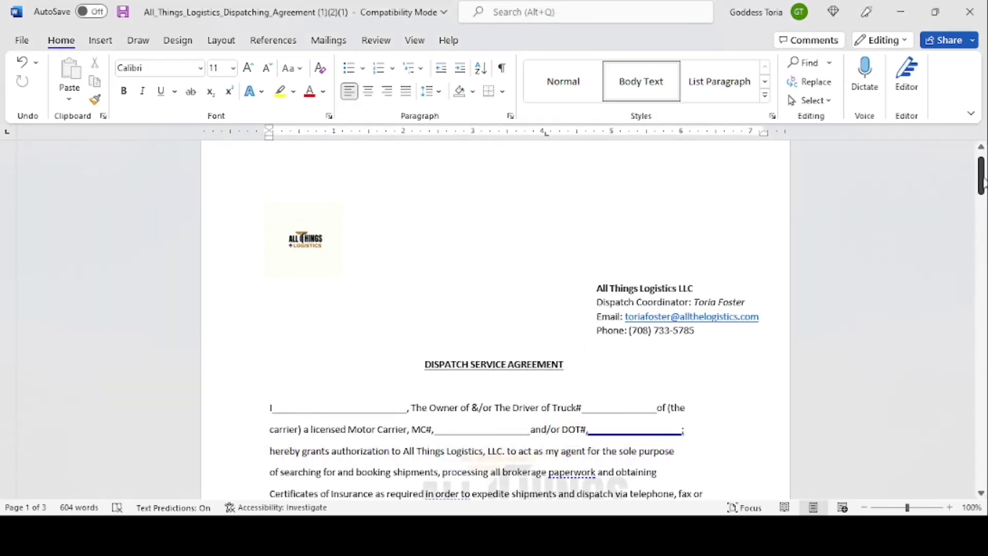
# Step: Scroll through the cleaned agreement before leaving Word
pyautogui.moveTo(983, 179)
pyautogui.mouseDown()
pyautogui.moveTo(969, 415)
pyautogui.moveTo(982, 183)
pyautogui.mouseUp()
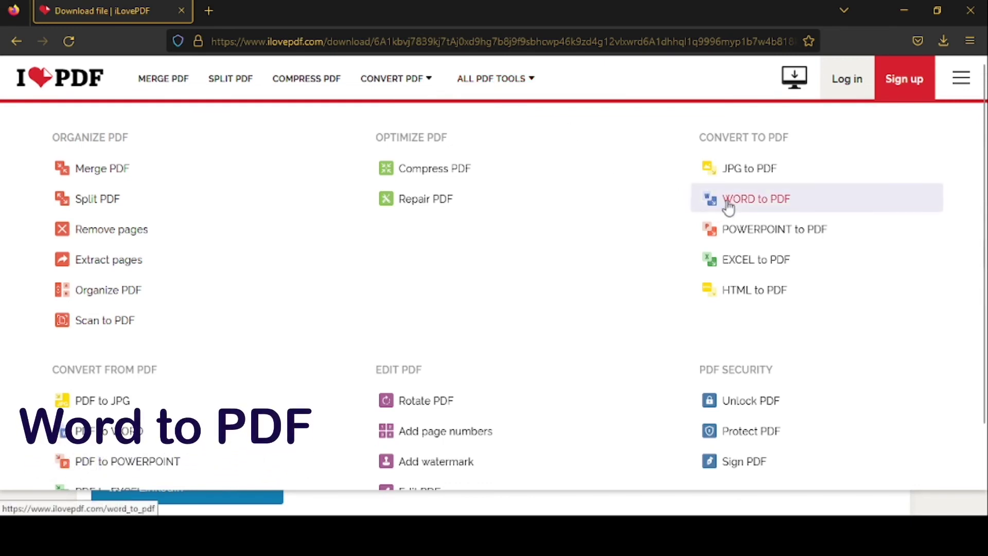
# Step: Upload the edited agreement DOCX to iLovePDF's Word to PDF converter and start the conversion
pyautogui.click(728, 201)
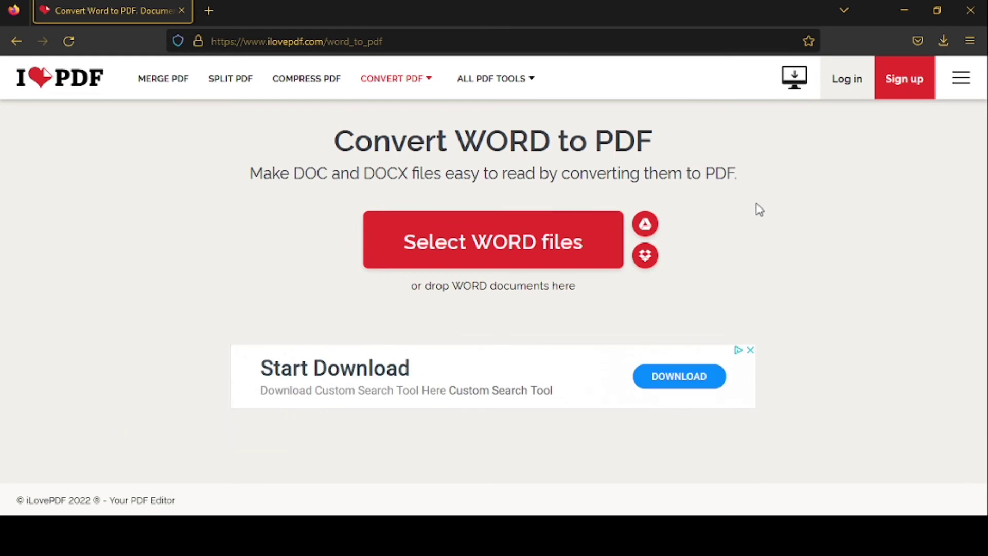
pyautogui.click(474, 242)
pyautogui.press('Return')
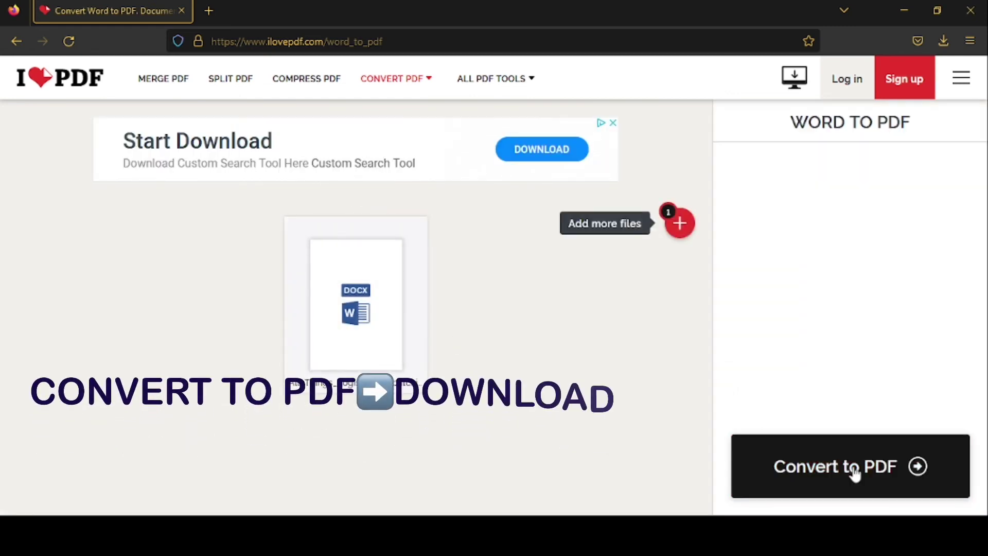
pyautogui.click(854, 470)
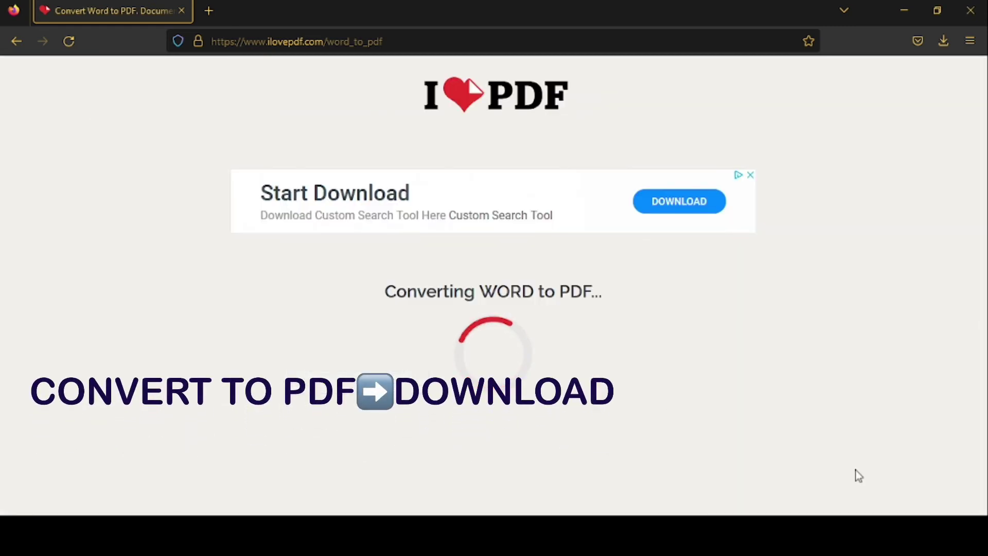